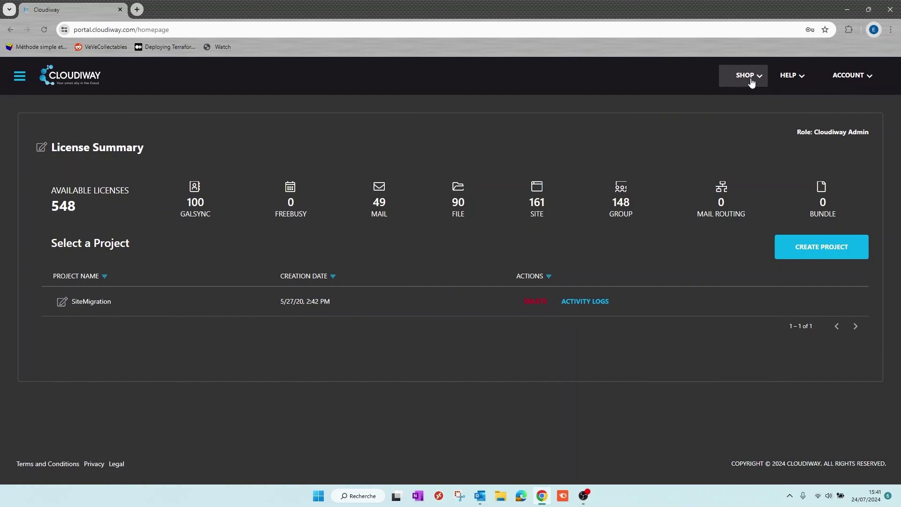
# Go to Shop > Buy Licenses and expand the Standard Mail Migration License details
pyautogui.click(750, 77)
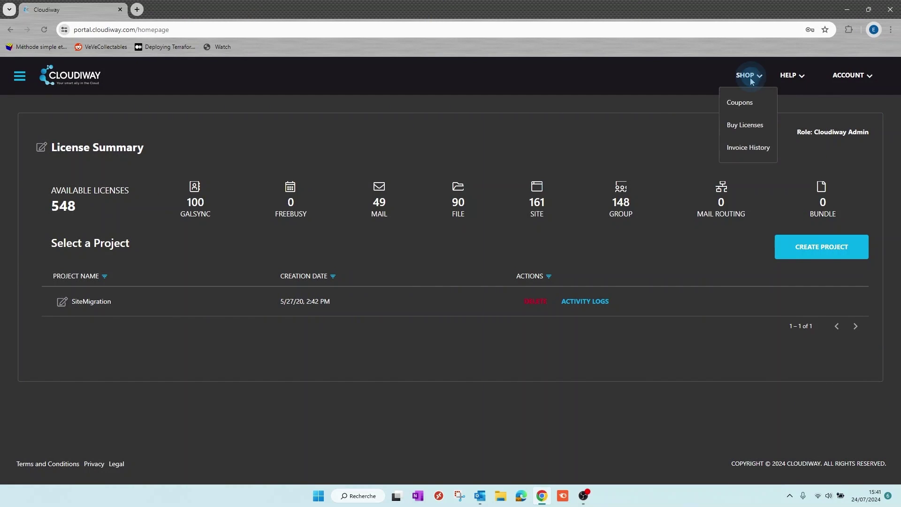
pyautogui.click(736, 126)
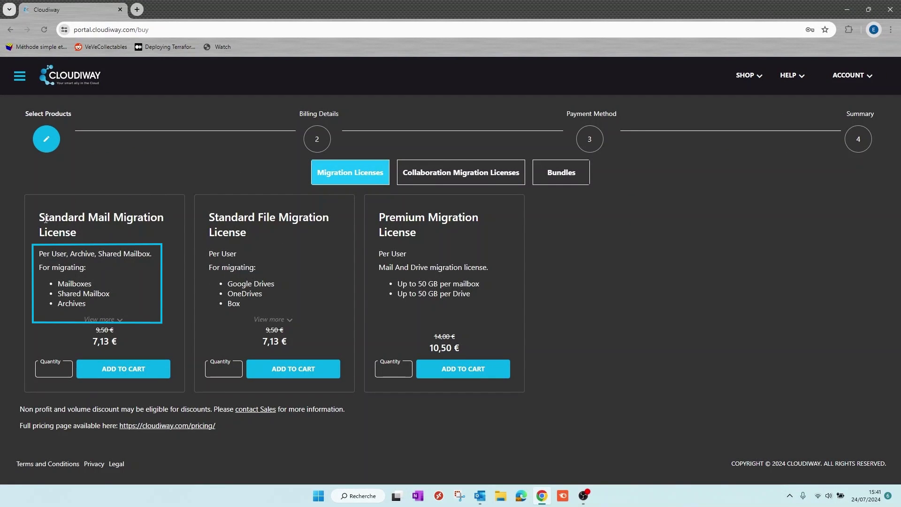
pyautogui.click(96, 321)
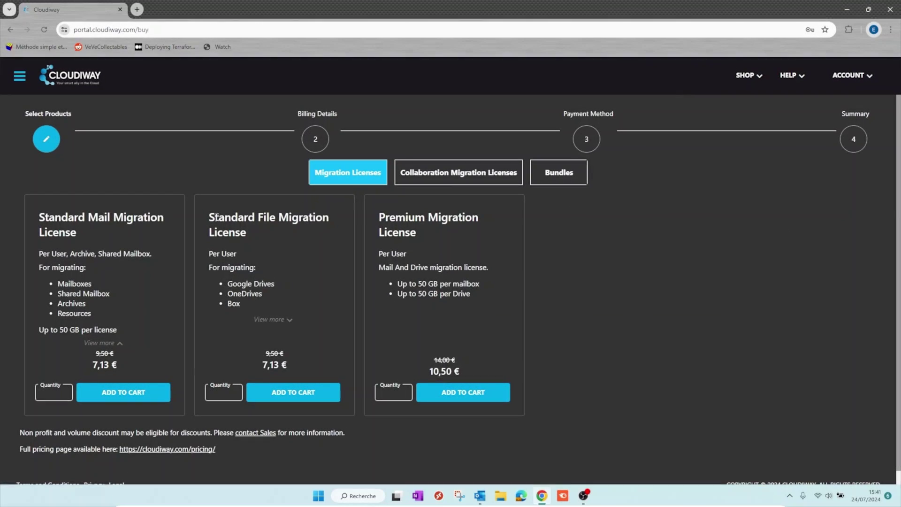
# Expand the Collaboration Migration License and highlight Slack, Google Chat and the one-license-per-user rule
pyautogui.click(420, 177)
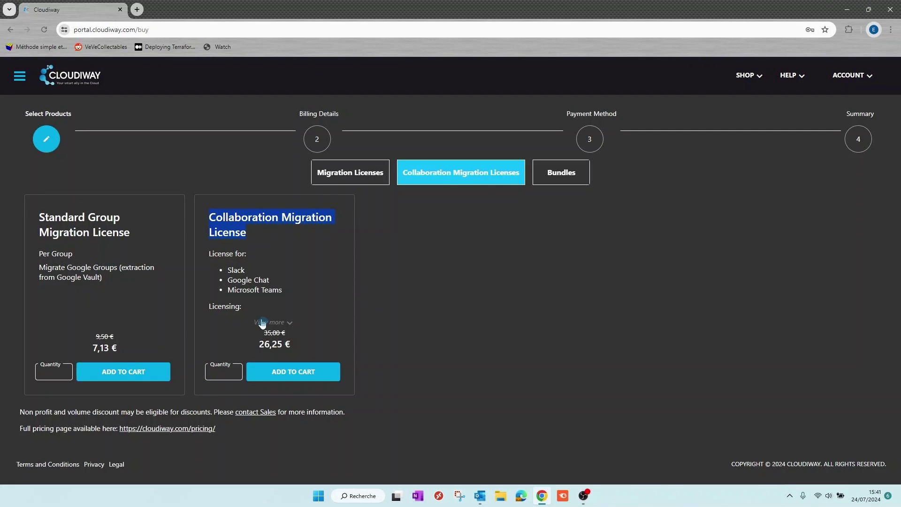
pyautogui.click(262, 323)
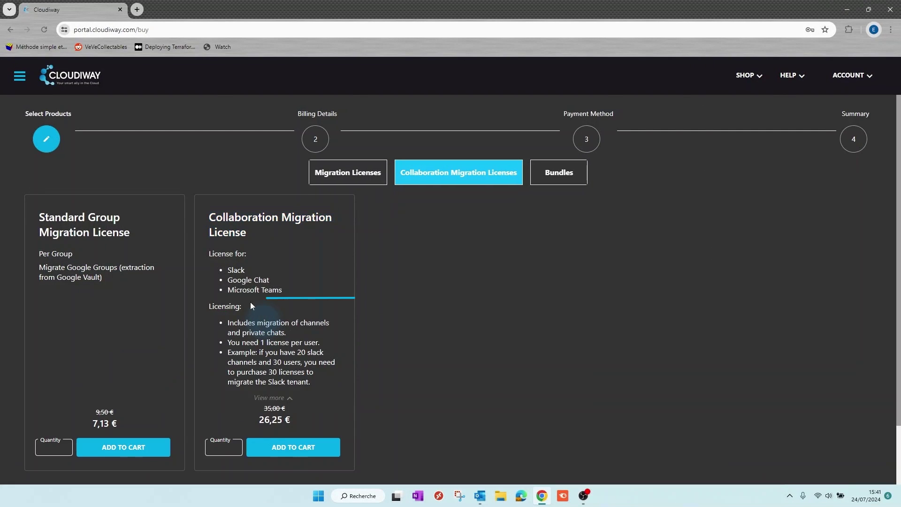
pyautogui.moveTo(229, 280)
pyautogui.mouseDown()
pyautogui.moveTo(261, 281)
pyautogui.moveTo(291, 300)
pyautogui.mouseUp()
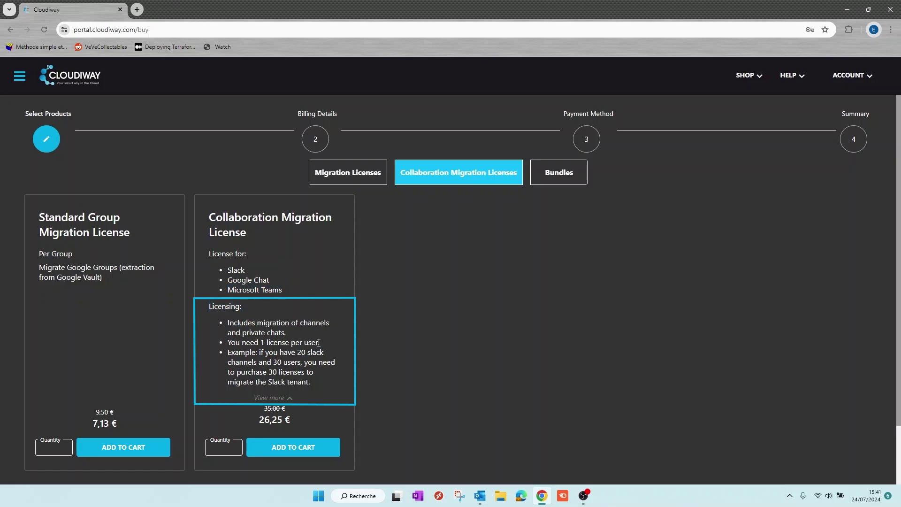
pyautogui.moveTo(239, 351); pyautogui.dragTo(228, 342)
pyautogui.click(229, 268)
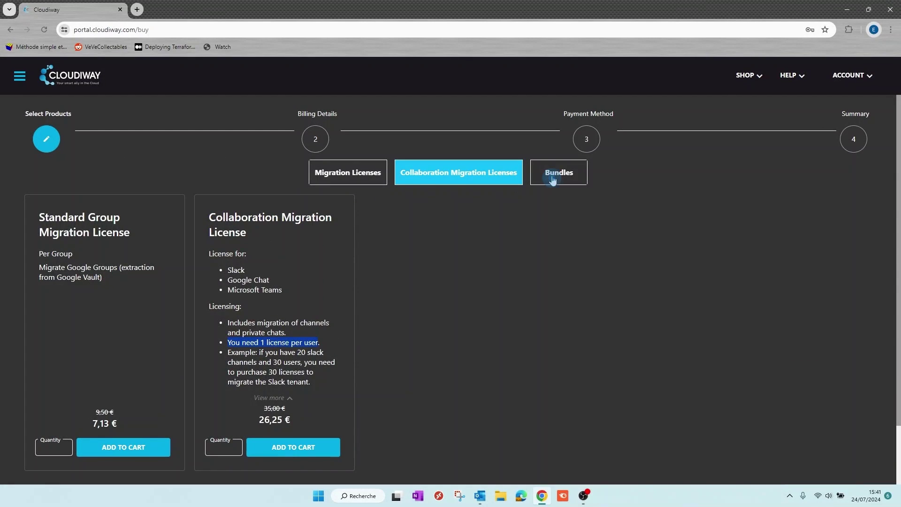
# Show the Bundles tab and highlight the Sites Migration Package title and its 5-license line
pyautogui.click(554, 178)
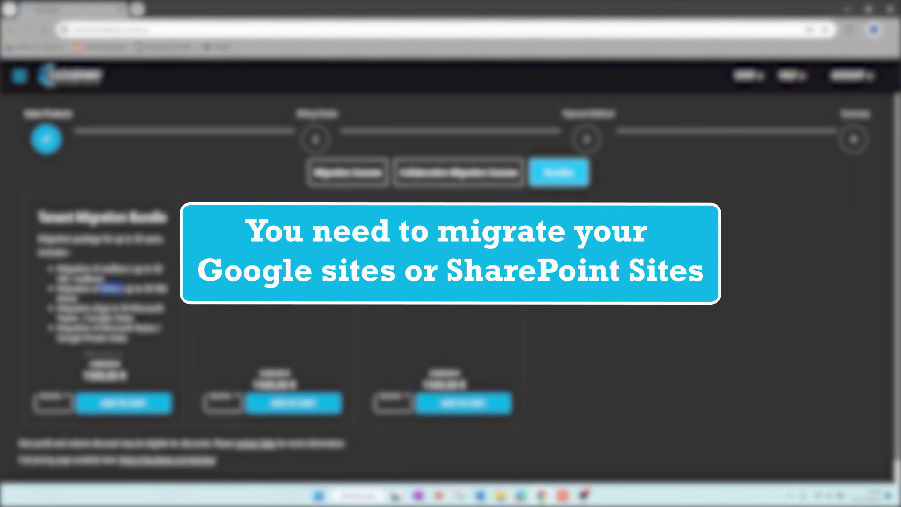
pyautogui.tripleClick(435, 216)
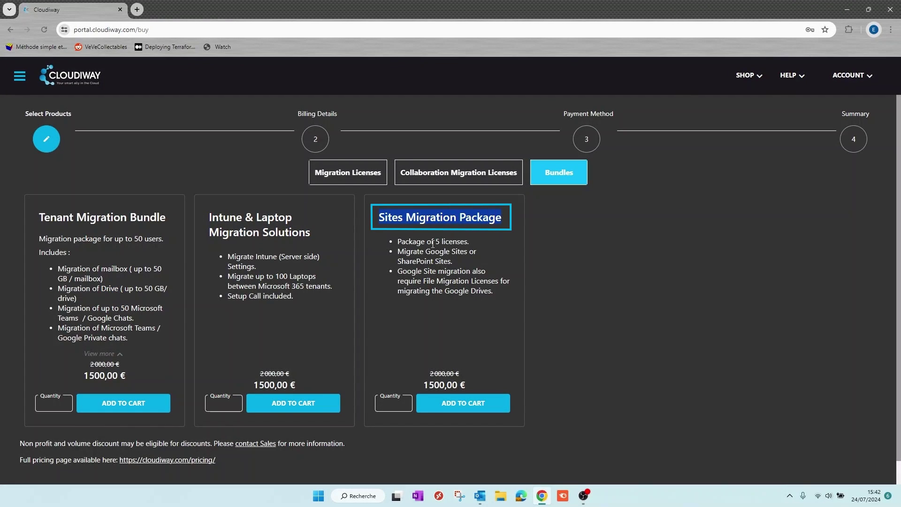
pyautogui.moveTo(436, 242); pyautogui.dragTo(471, 243)
pyautogui.click(562, 281)
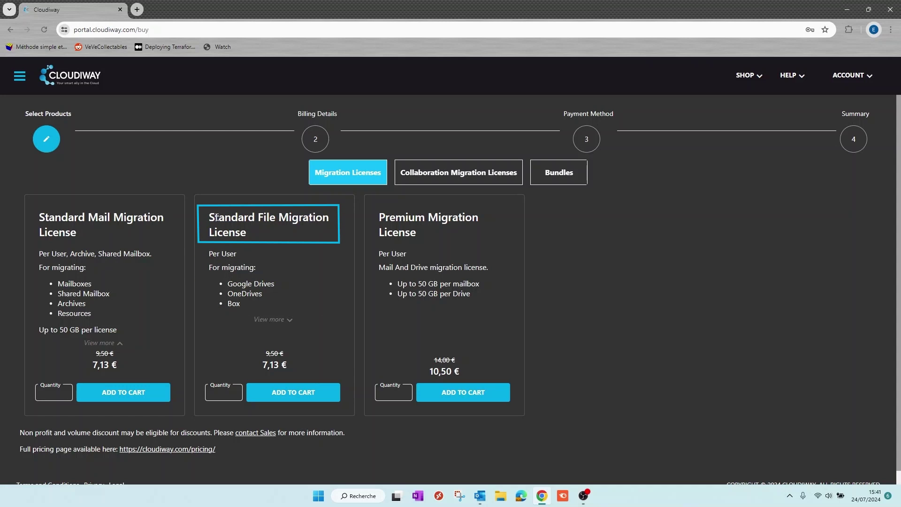
pyautogui.click(45, 402)
pyautogui.write('1')
# Add the Tenant Migration Bundle to the cart and check its 25 % discount
pyautogui.click(125, 410)
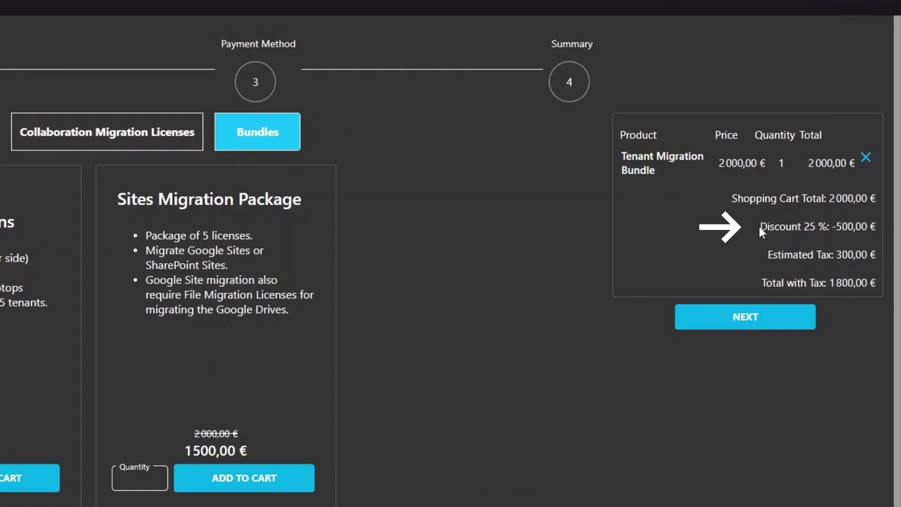
pyautogui.moveTo(759, 226); pyautogui.dragTo(832, 228)
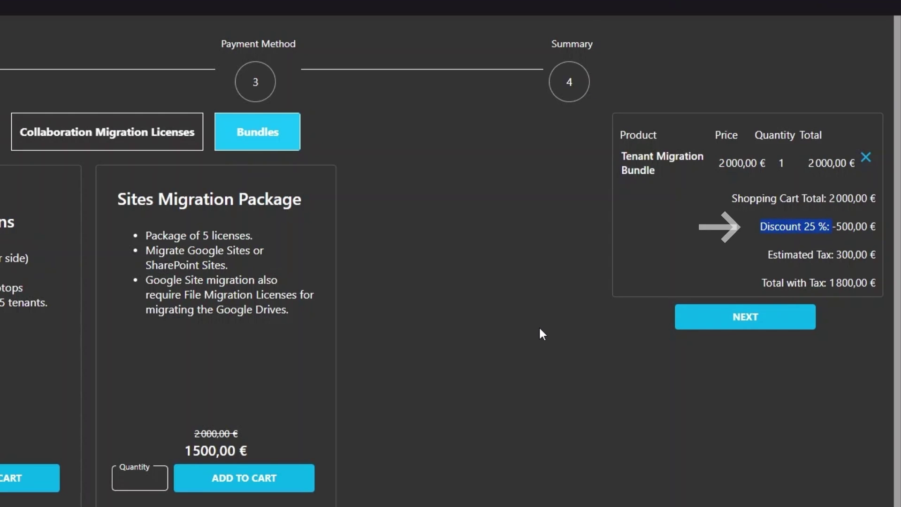
pyautogui.scroll(-1, 537, 329)
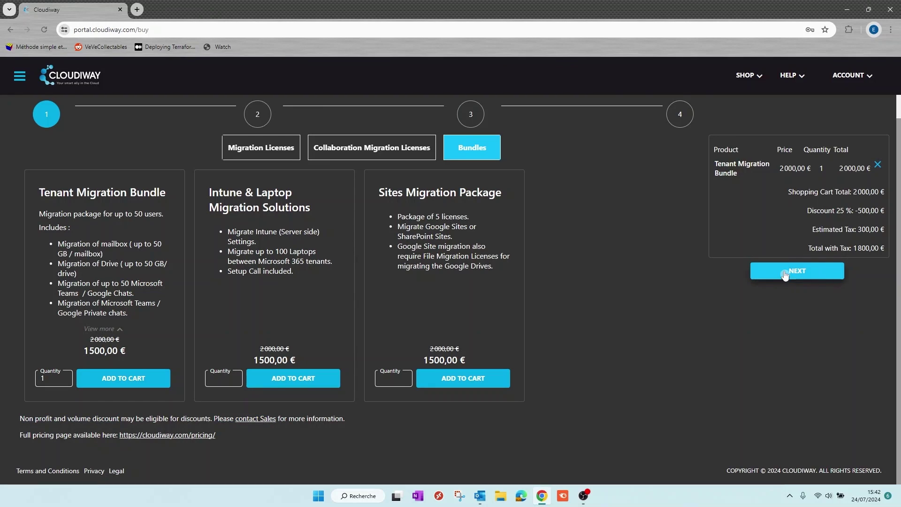
# Enter 'Enter your VAT' as the billing VAT/tax ID and continue to payment
pyautogui.click(784, 272)
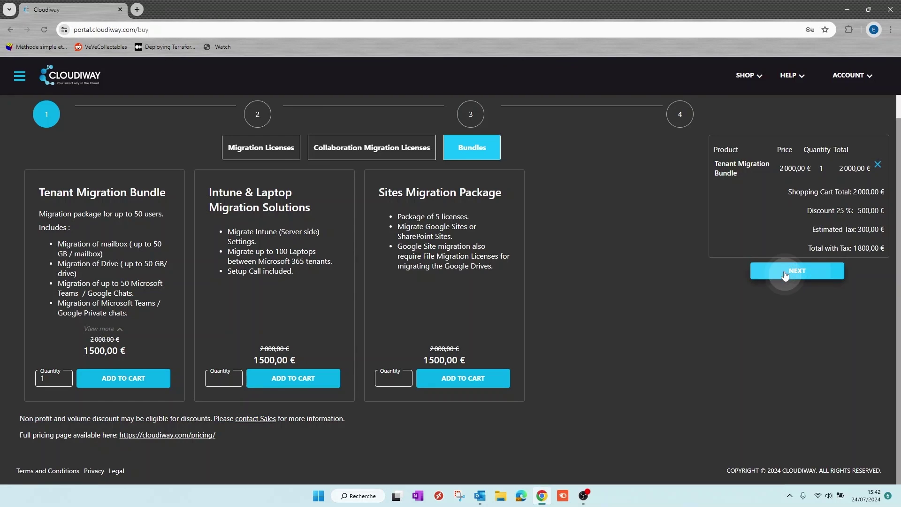
pyautogui.click(308, 341)
pyautogui.write('En')
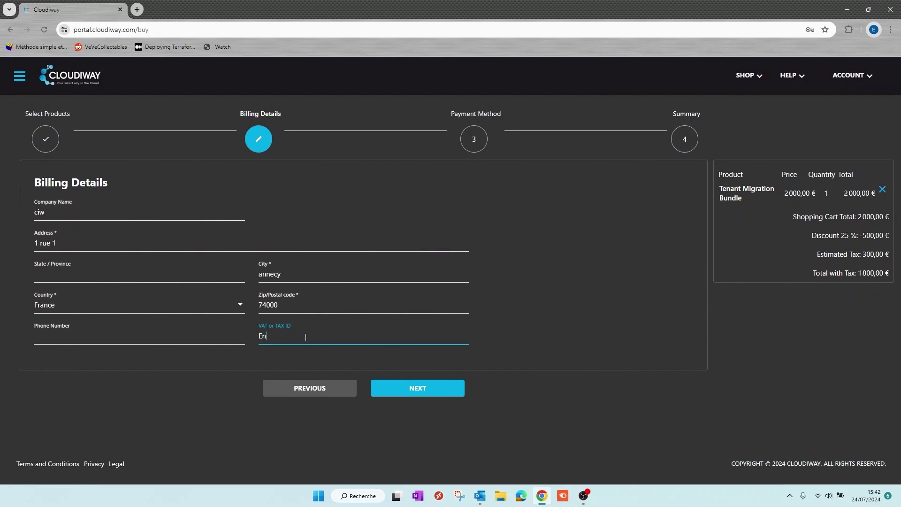
pyautogui.write('ter your ')
pyautogui.write('VAT')
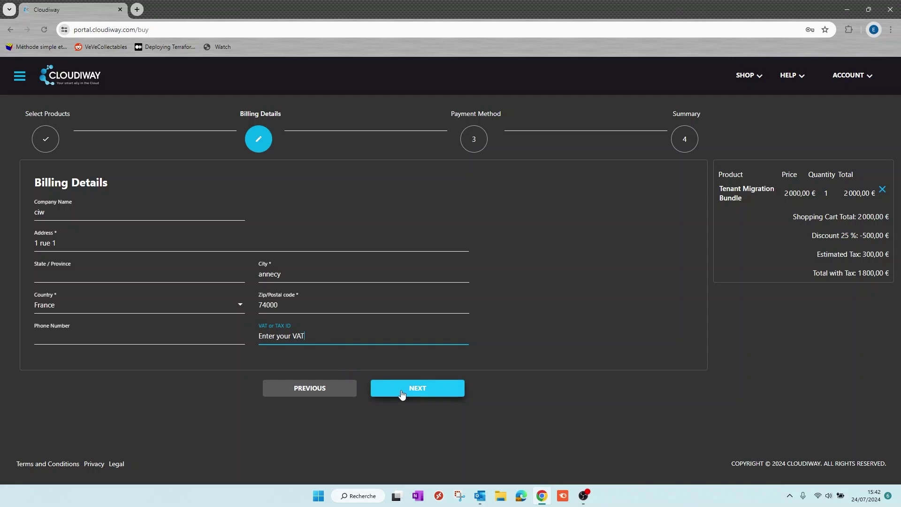
pyautogui.tripleClick(815, 257)
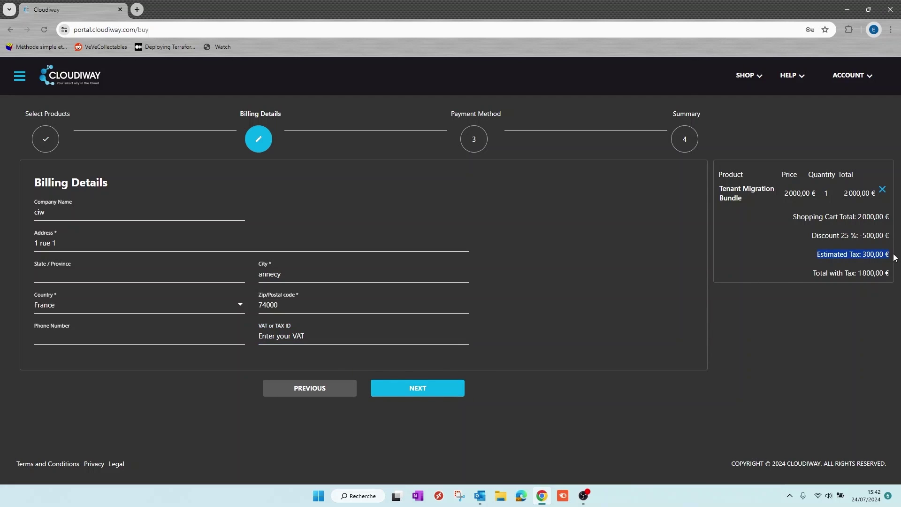
pyautogui.click(430, 391)
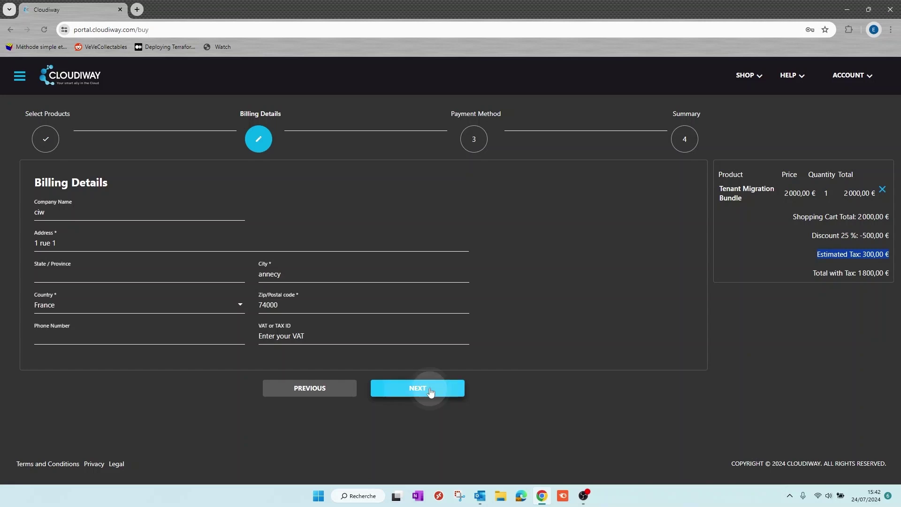
# Pick Visa/Mastercard payment, return from the Axepta page, and reach the 1800,00 € summary
pyautogui.click(119, 217)
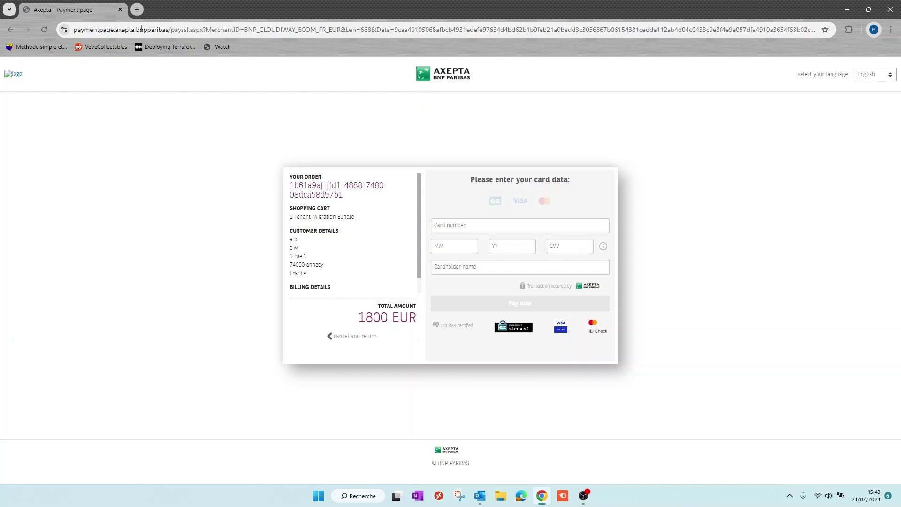
pyautogui.hotkey('alt', 'Left')
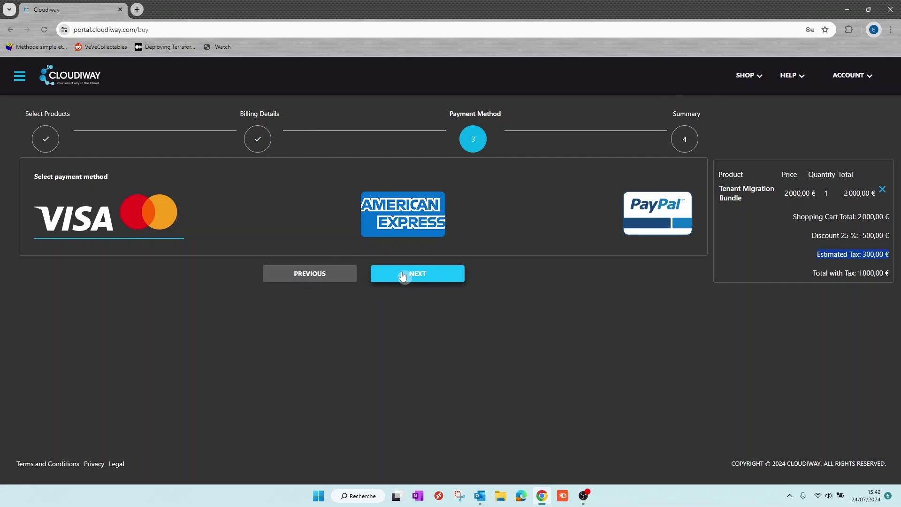
pyautogui.click(403, 276)
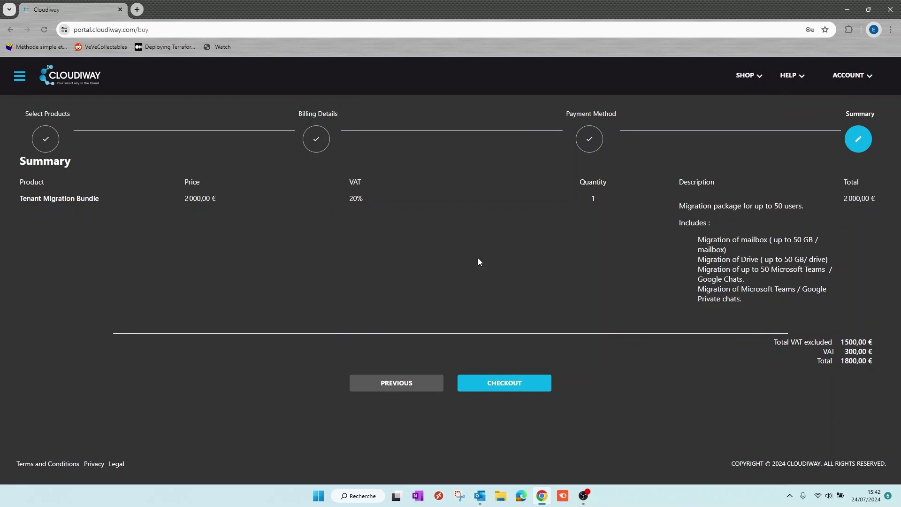